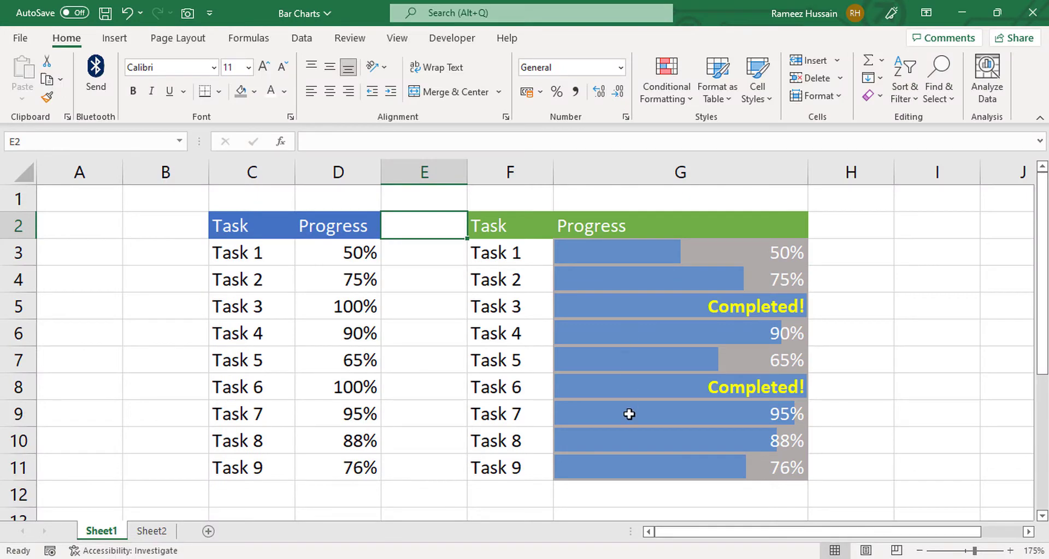
# Enter 100 as Task 7's progress in G9 so it reads Completed!
pyautogui.click(630, 417)
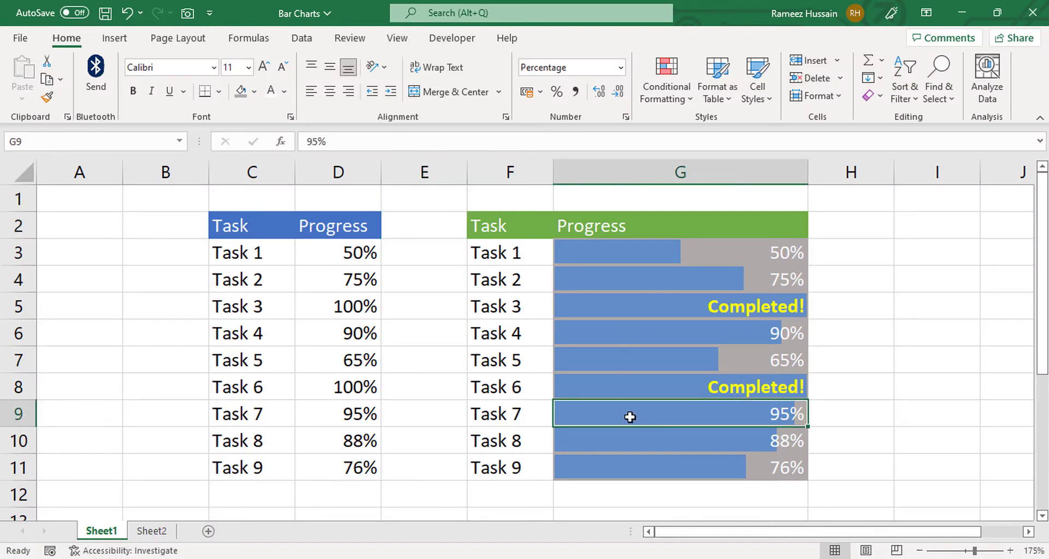
pyautogui.write('100')
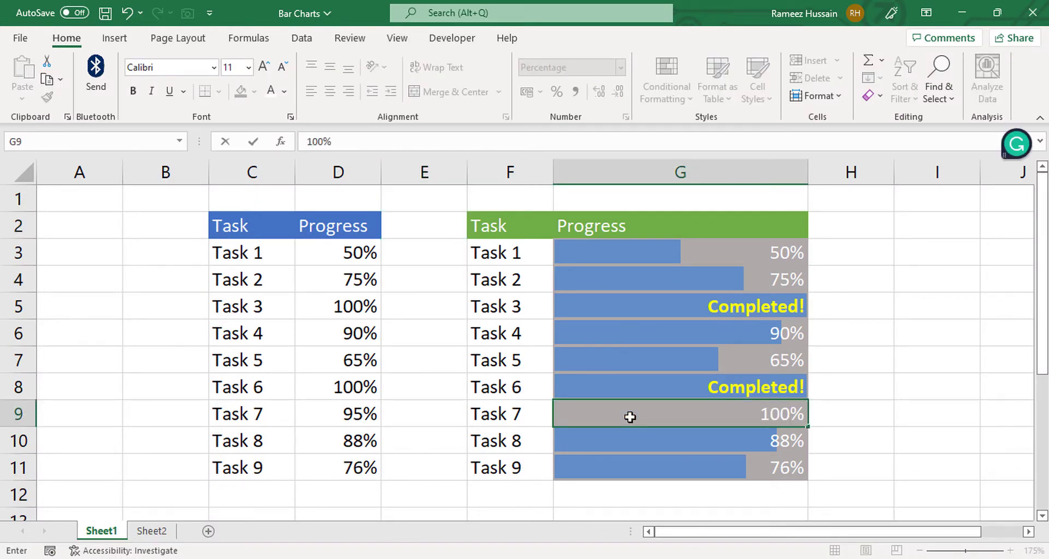
pyautogui.press('Return')
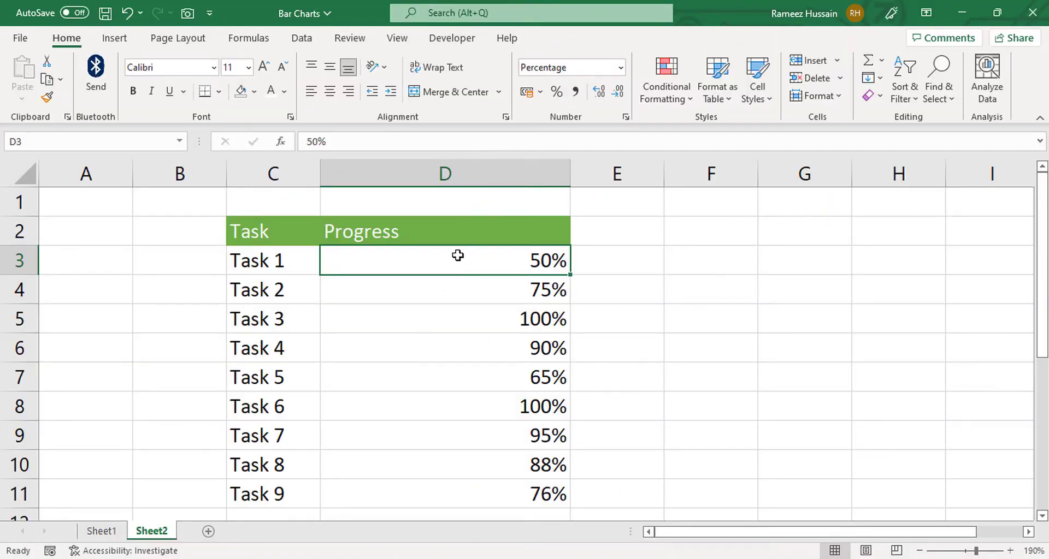
# Give Progress cells D3:D11 a dark grey fill with light grey percentage text.
pyautogui.moveTo(457, 256); pyautogui.dragTo(445, 488)
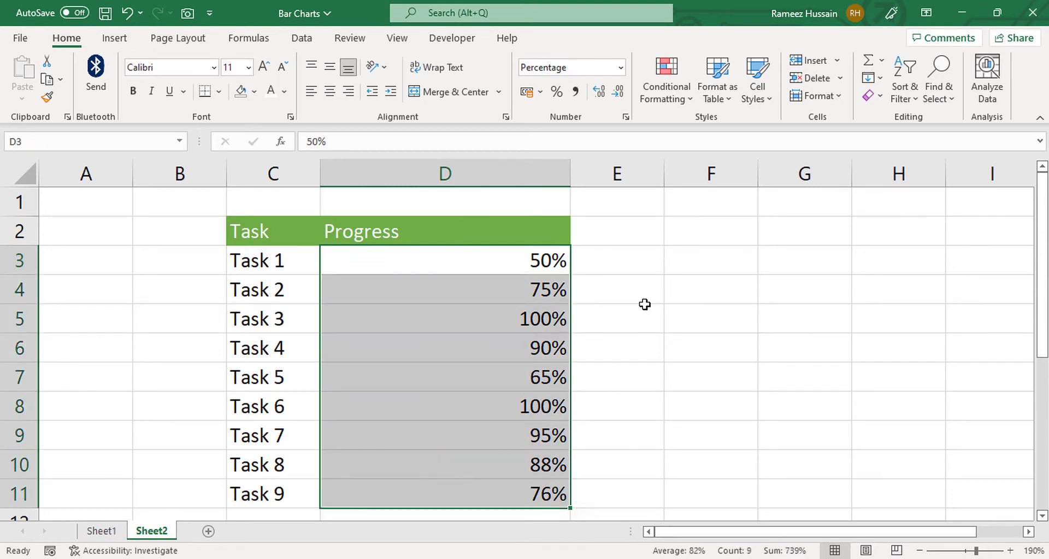
pyautogui.click(254, 93)
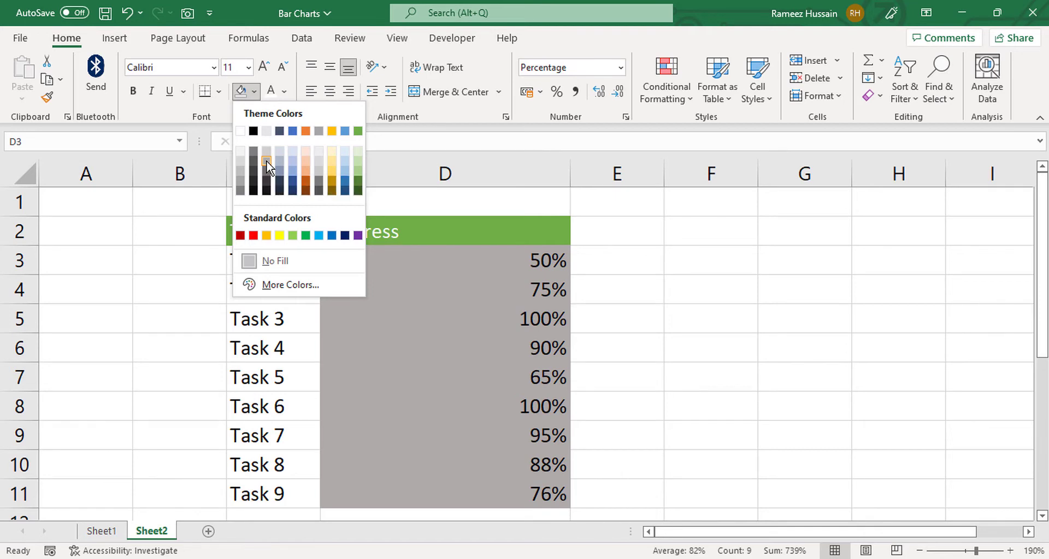
pyautogui.click(266, 160)
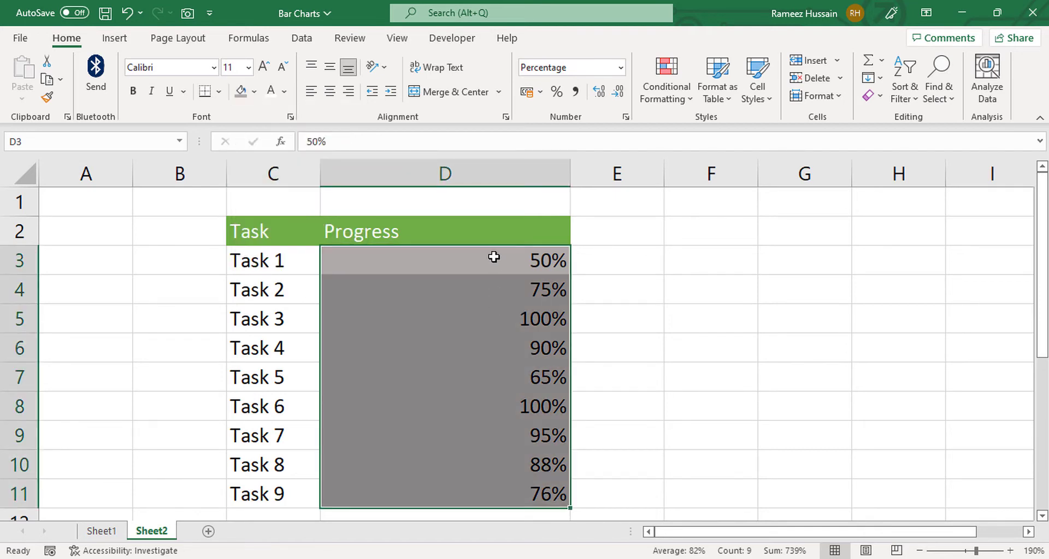
pyautogui.moveTo(493, 257); pyautogui.dragTo(492, 490)
pyautogui.click(273, 96)
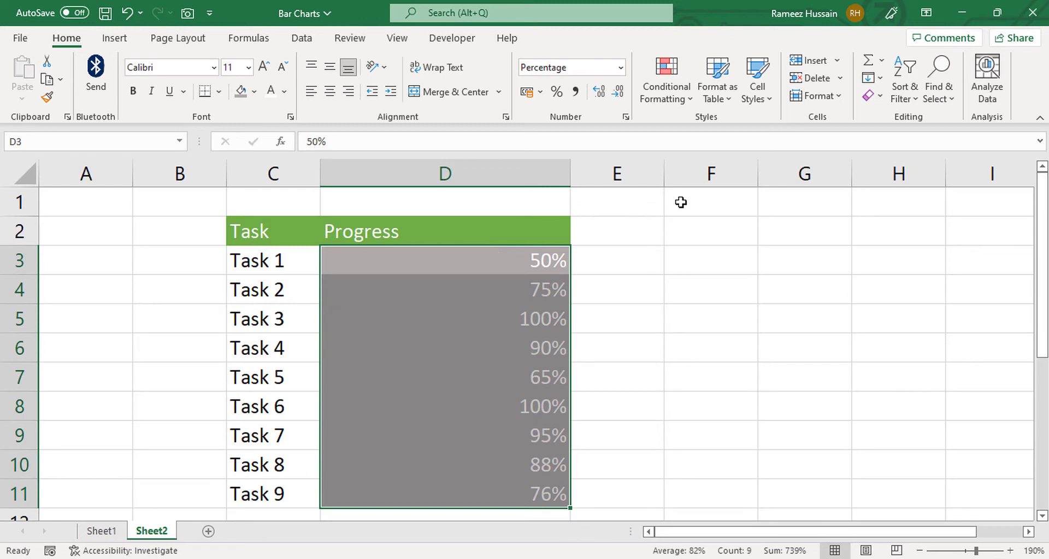
# Create a new conditional formatting rule with the Data Bar format style.
pyautogui.click(673, 109)
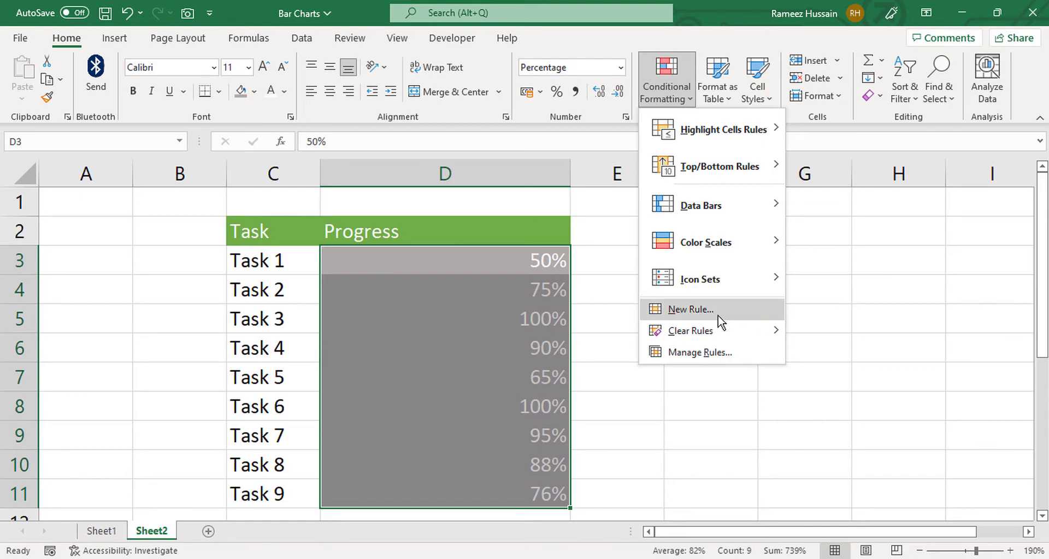
pyautogui.click(690, 309)
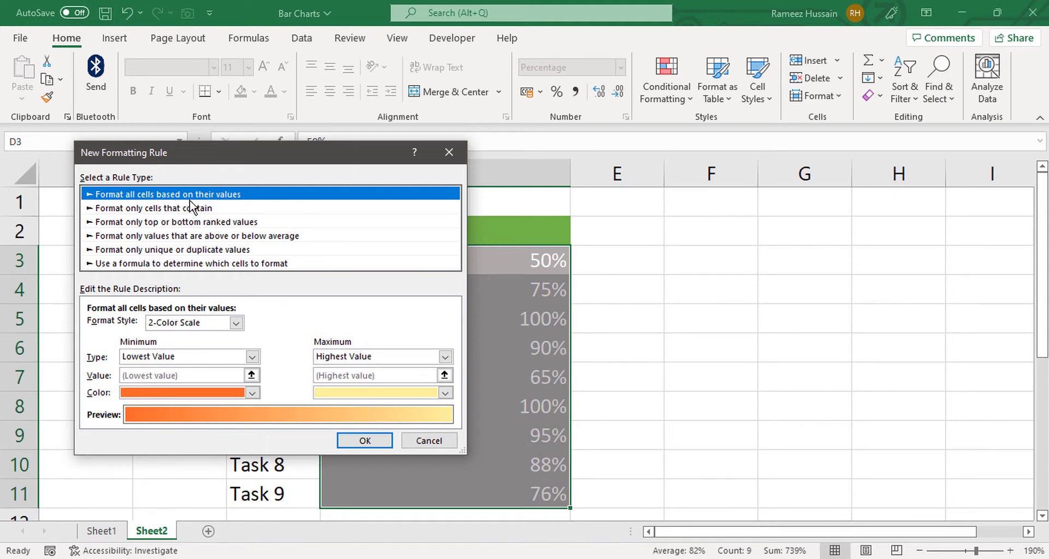
pyautogui.click(236, 324)
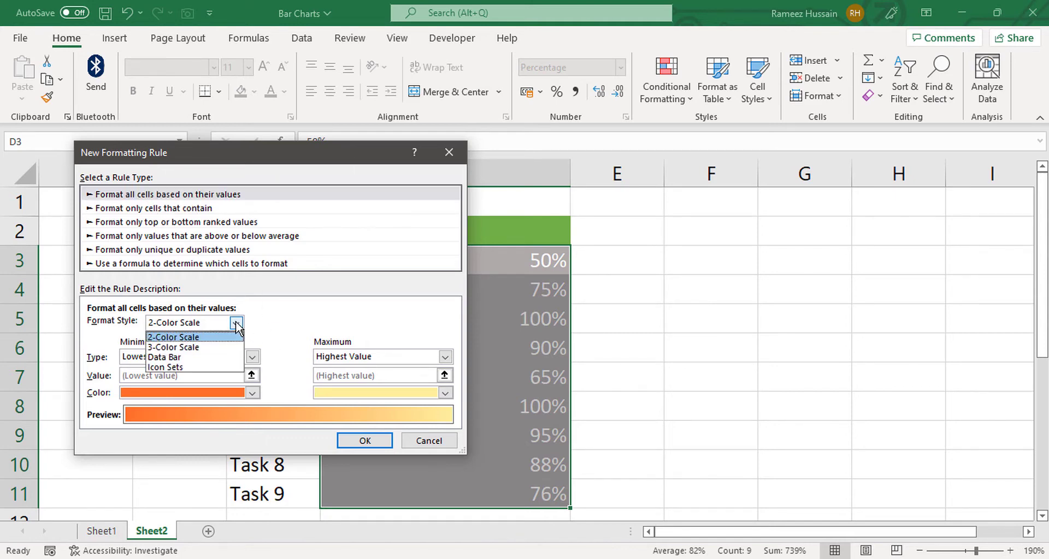
pyautogui.click(211, 359)
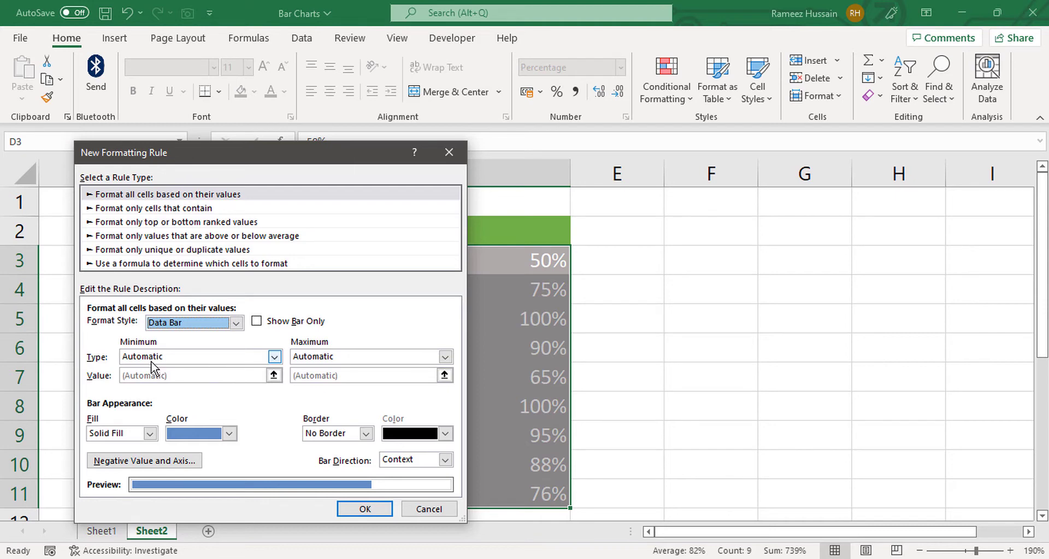
# Set the data bar Minimum to Number 0 and Maximum to Number 1.
pyautogui.click(274, 357)
pyautogui.click(193, 382)
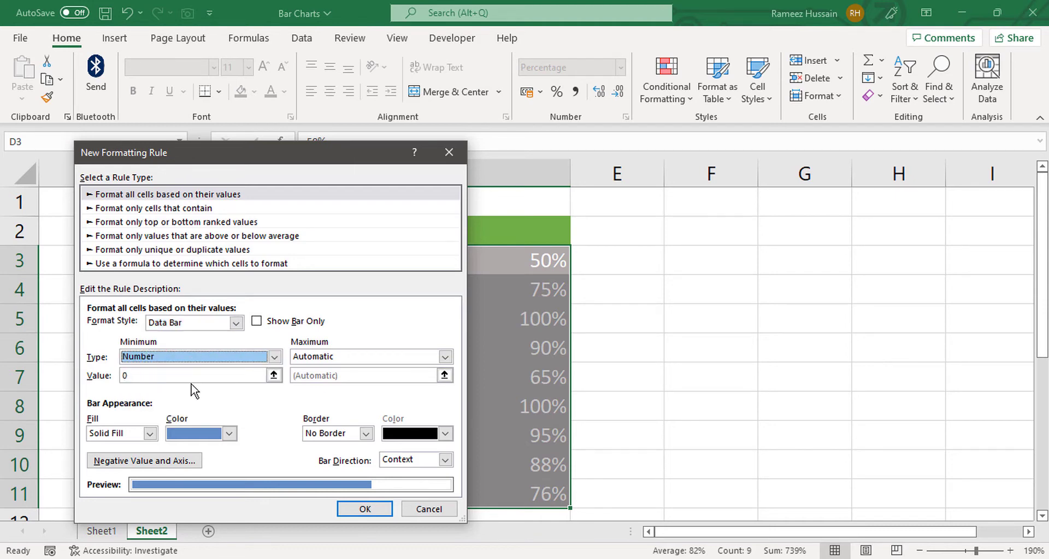
pyautogui.click(444, 358)
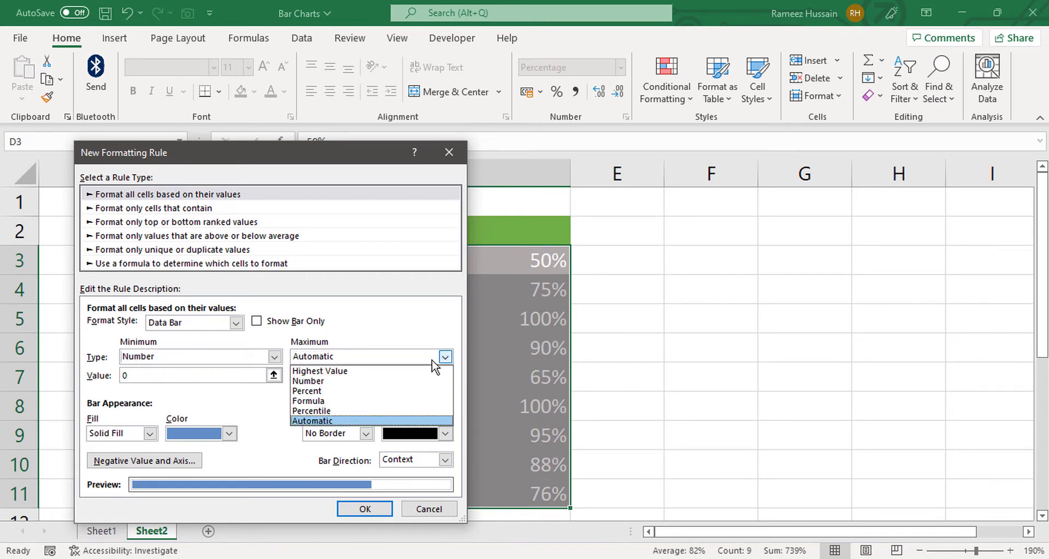
pyautogui.click(372, 381)
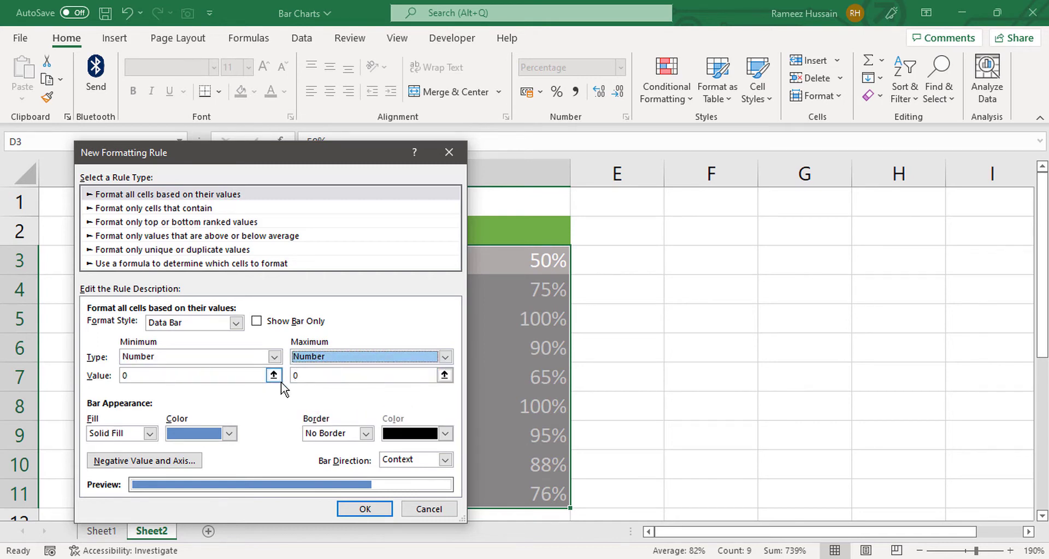
pyautogui.click(236, 377)
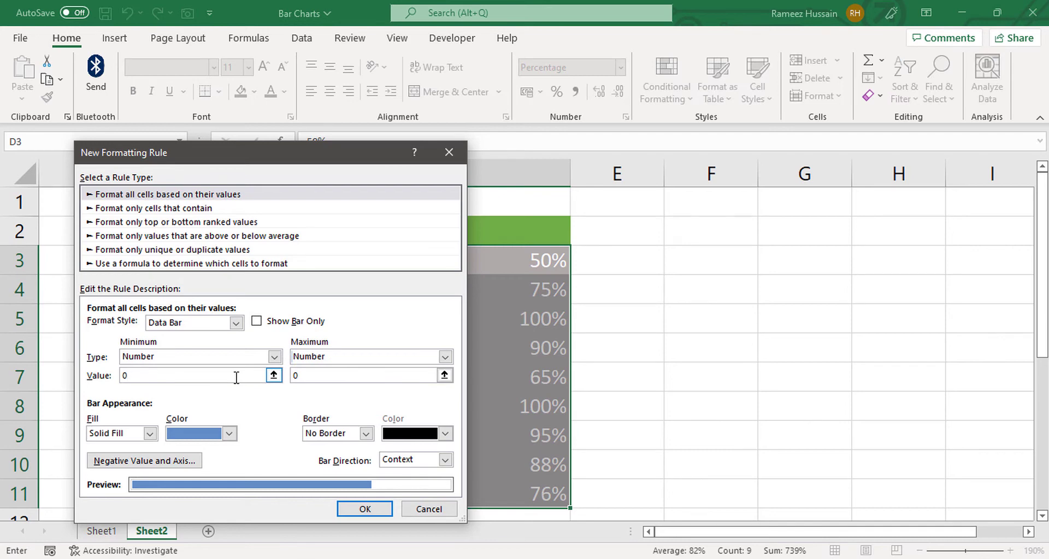
pyautogui.click(321, 376)
pyautogui.press('BackSpace')
pyautogui.write('1')
# Apply data bars with solid gold fill, no border and left-to-right direction.
pyautogui.click(149, 434)
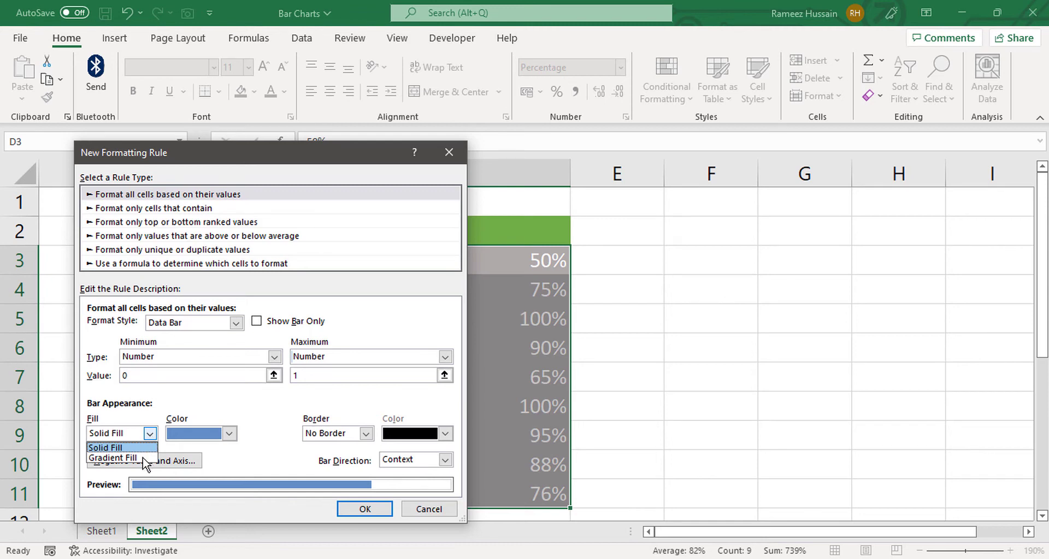
pyautogui.click(136, 448)
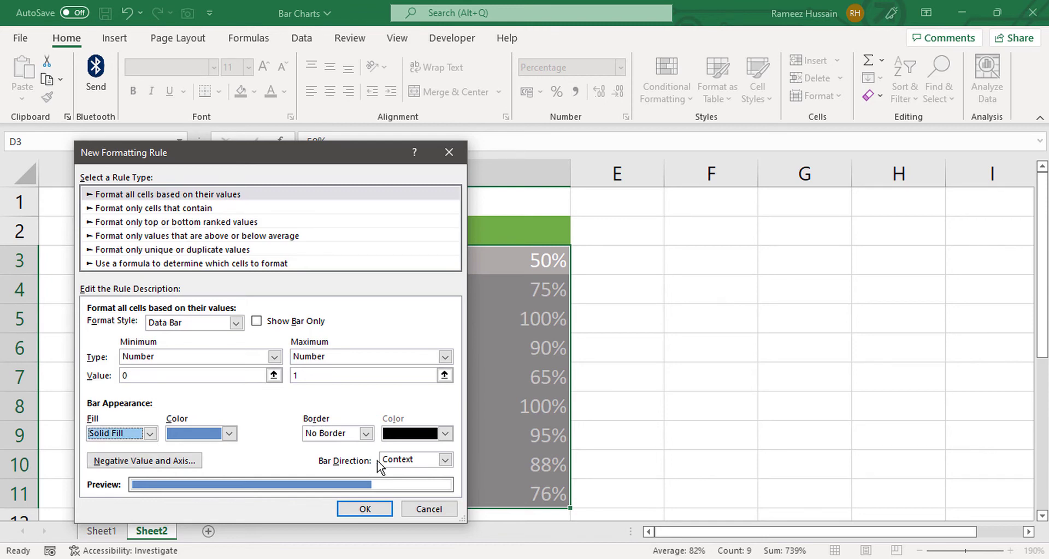
pyautogui.click(231, 434)
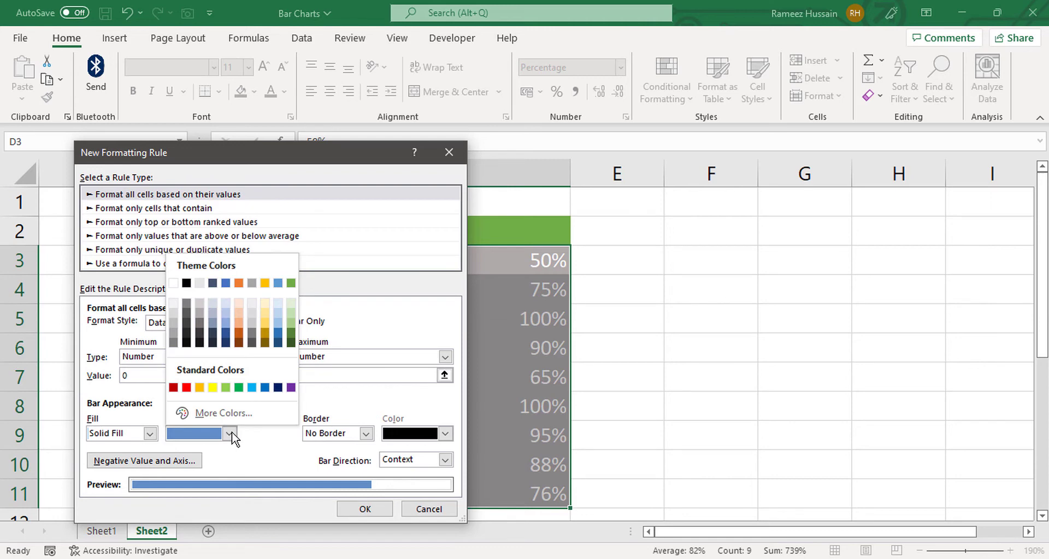
pyautogui.click(265, 334)
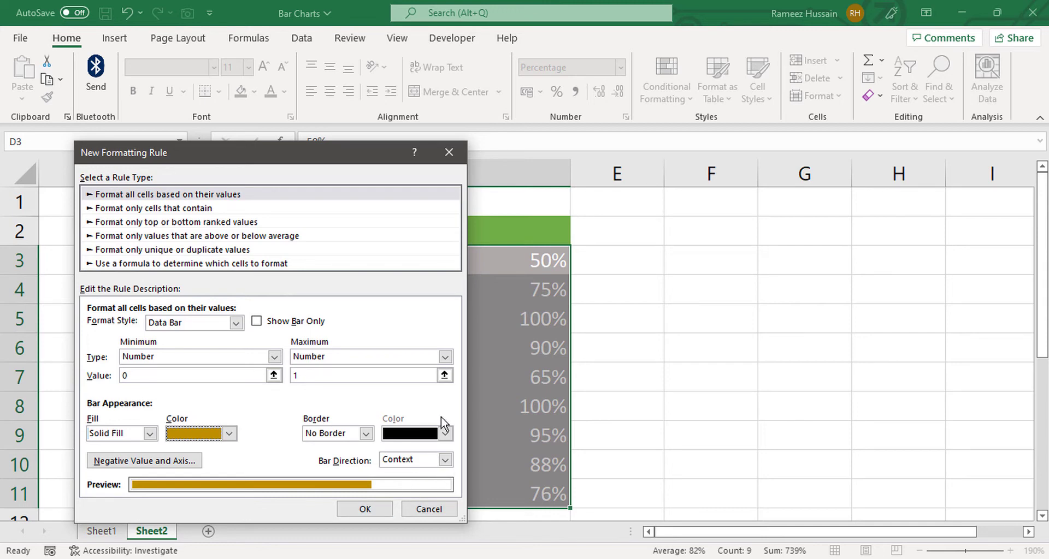
pyautogui.click(367, 434)
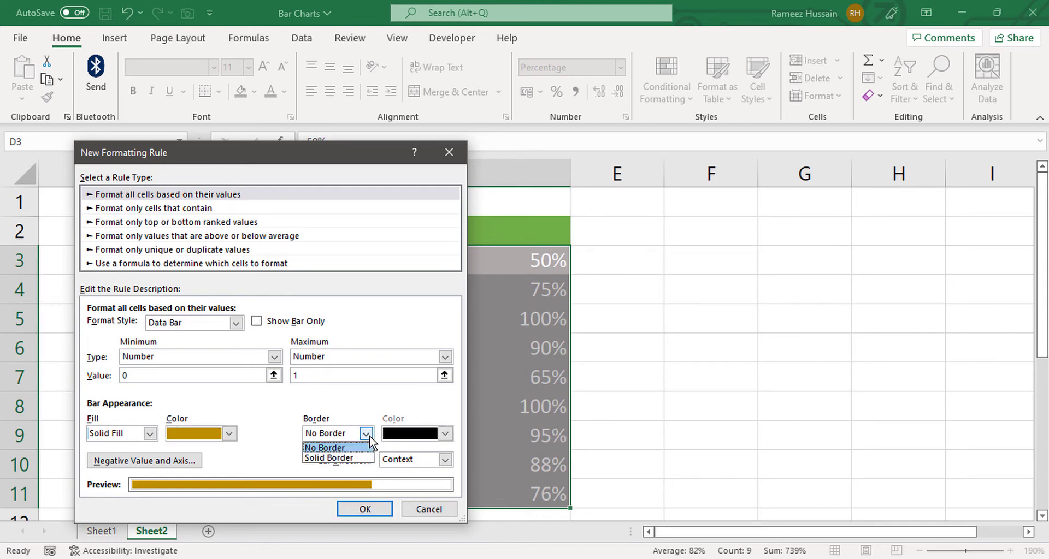
pyautogui.click(369, 435)
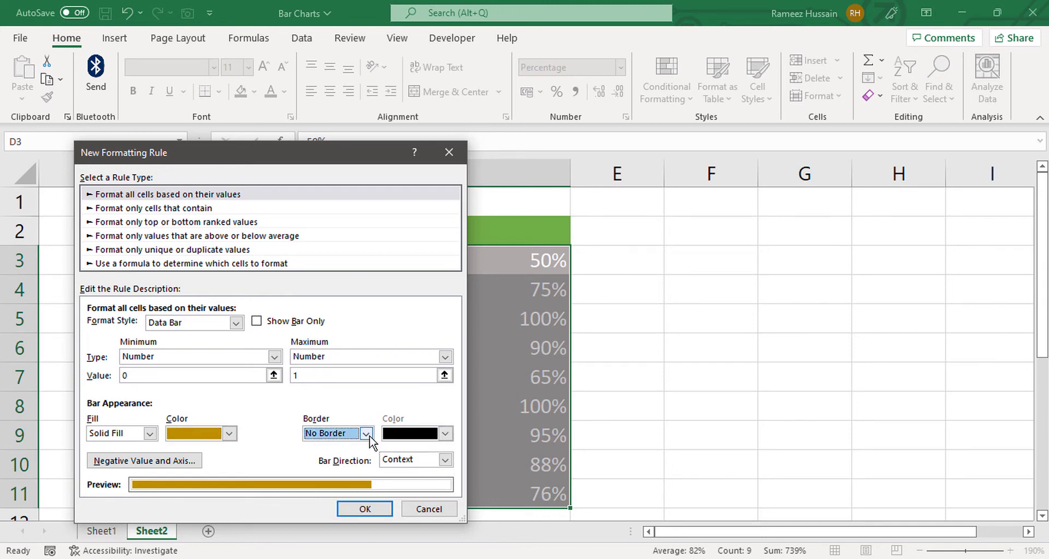
pyautogui.click(446, 462)
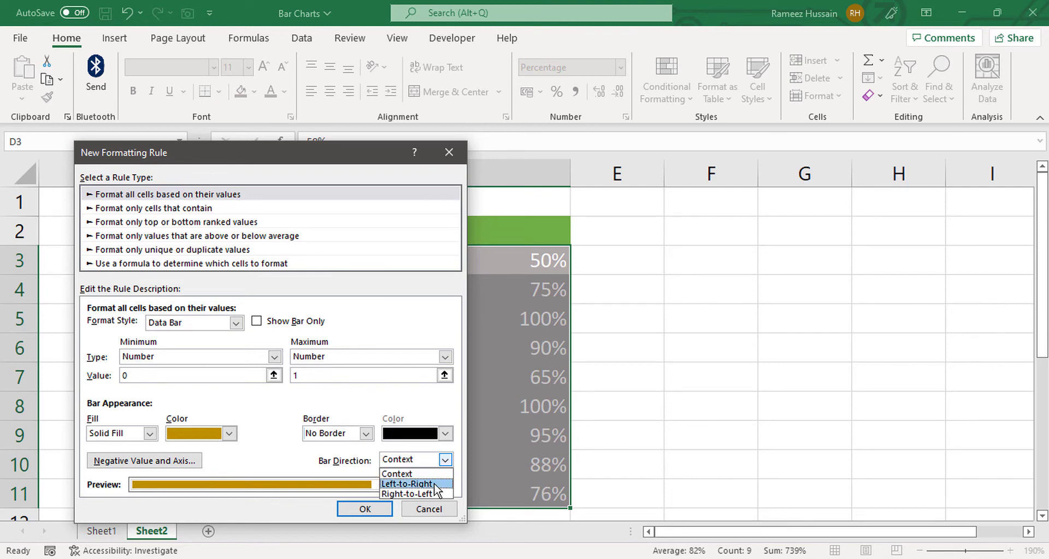
pyautogui.click(435, 485)
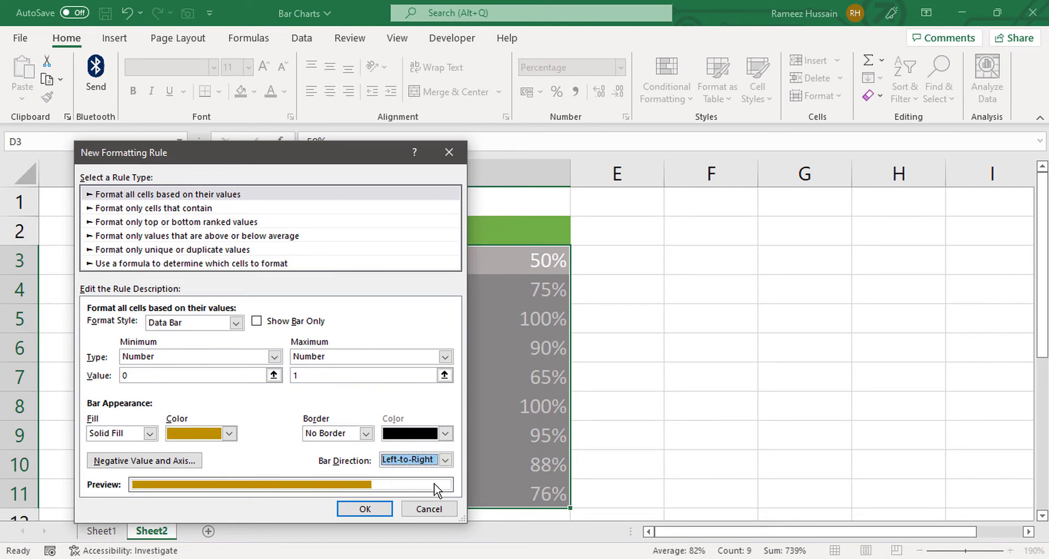
pyautogui.click(381, 514)
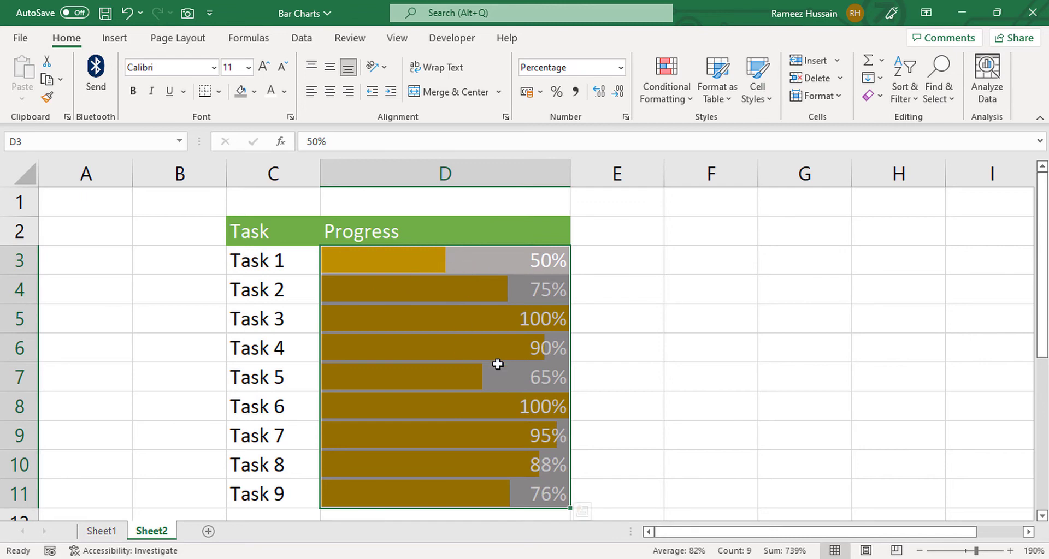
# Start another conditional formatting rule that uses a formula to choose cells.
pyautogui.click(671, 97)
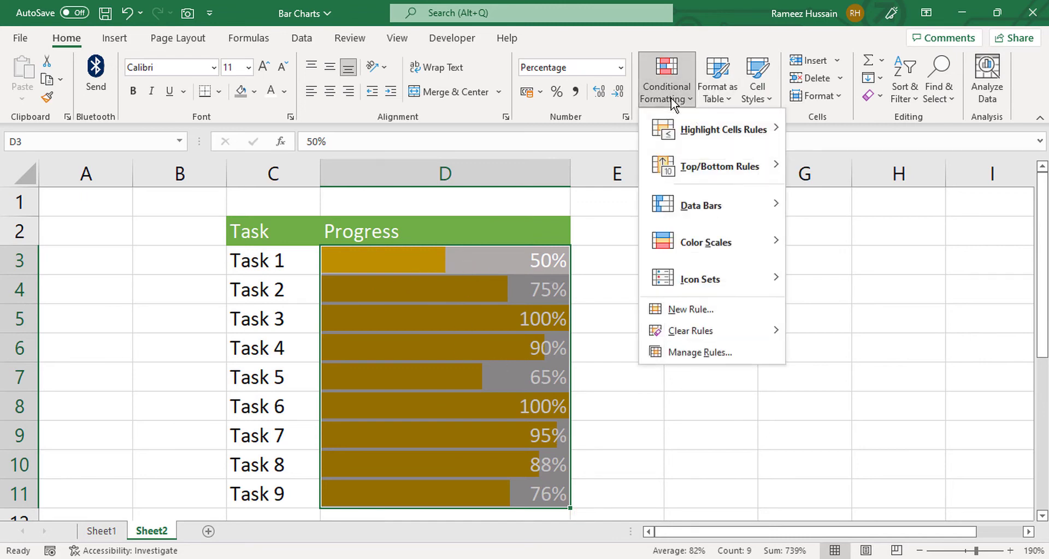
pyautogui.click(702, 311)
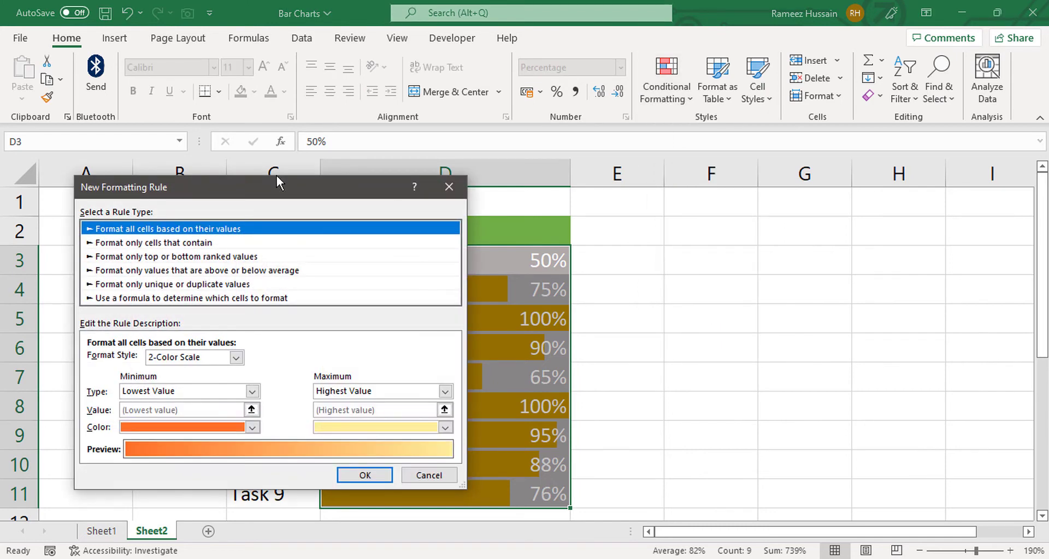
pyautogui.moveTo(275, 185); pyautogui.dragTo(775, 154)
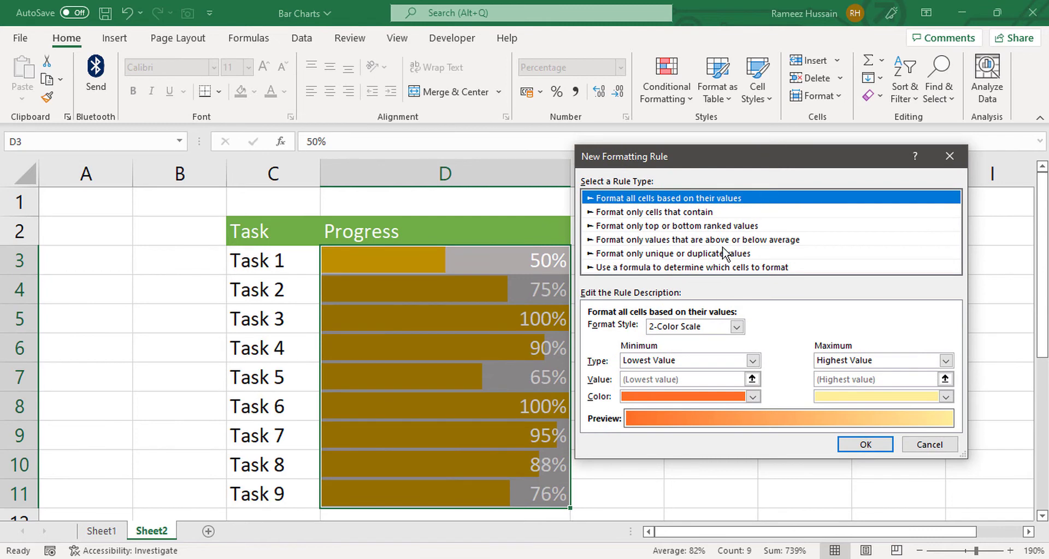
pyautogui.click(713, 268)
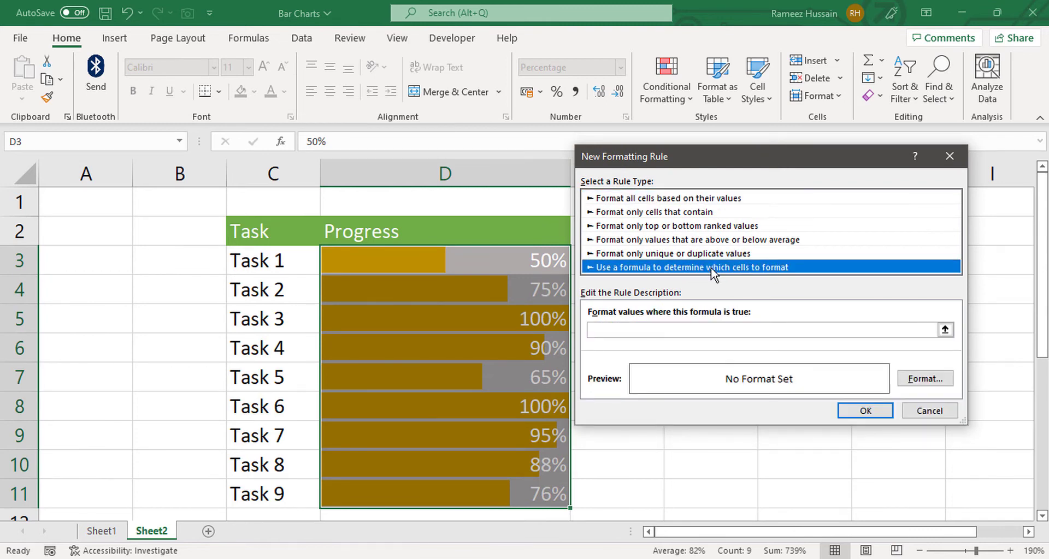
# Enter the rule formula =$D3=100% with a relative row reference.
pyautogui.click(679, 331)
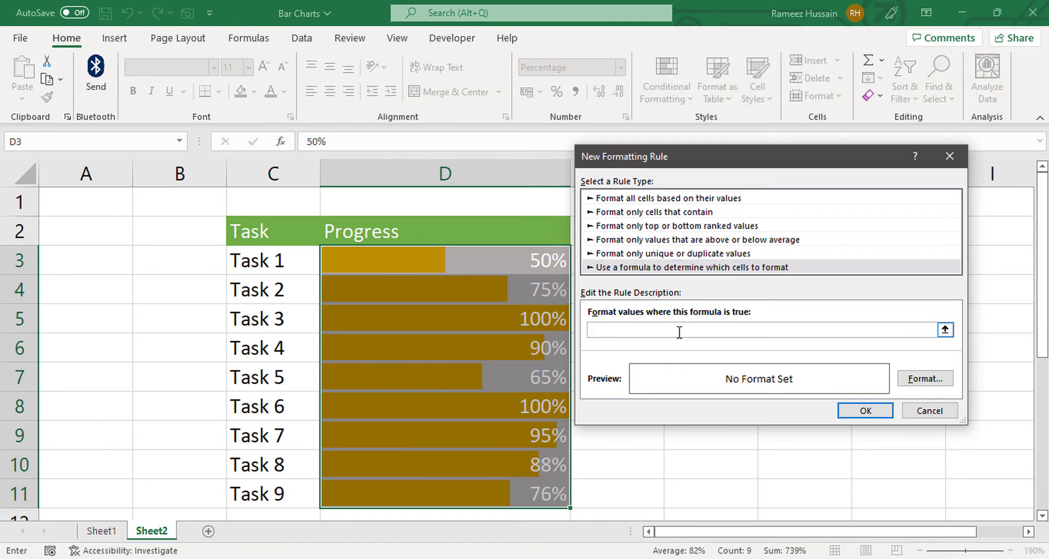
pyautogui.write('=')
pyautogui.click(481, 270)
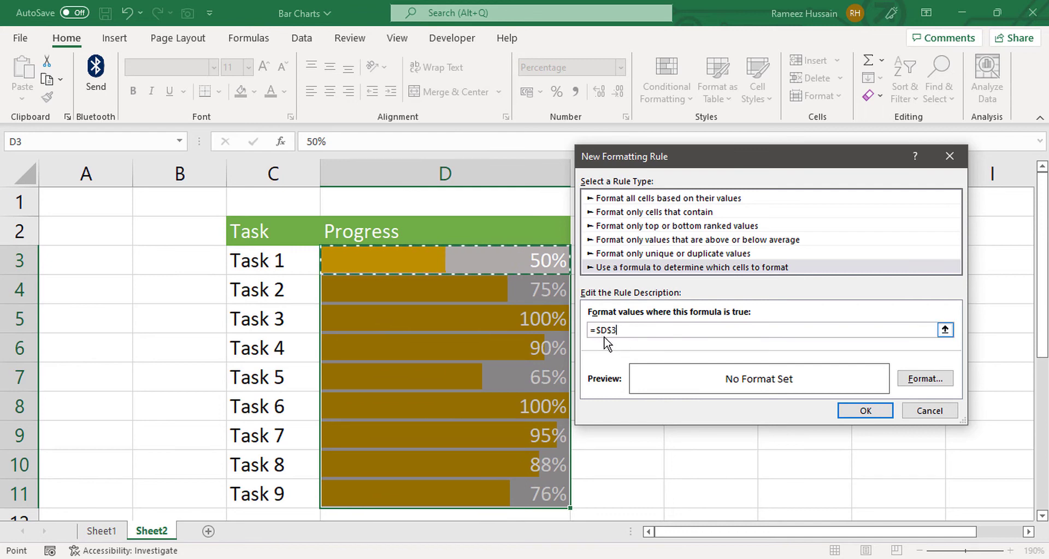
pyautogui.click(613, 329)
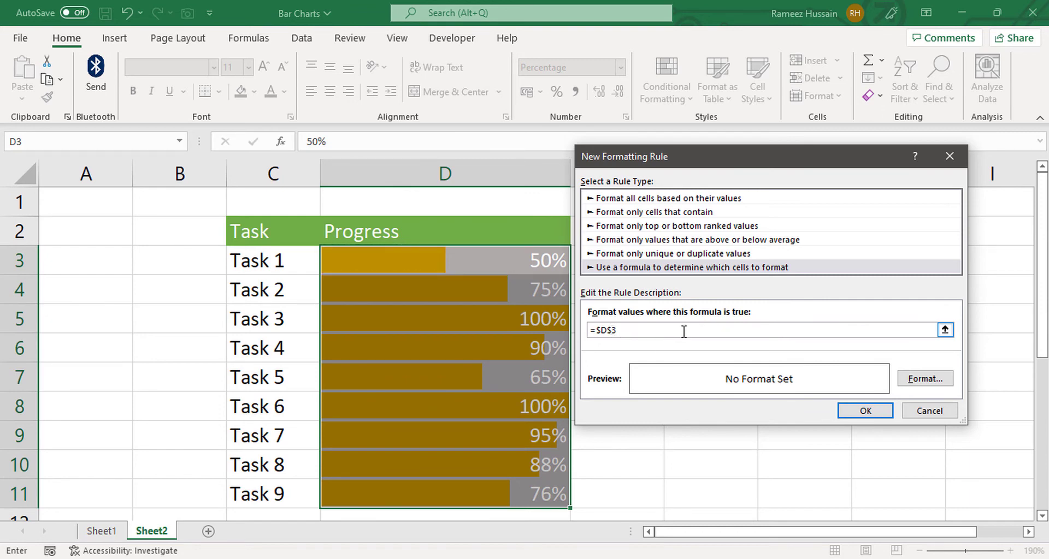
pyautogui.press('BackSpace')
pyautogui.write('=')
pyautogui.write('100')
pyautogui.write('%')
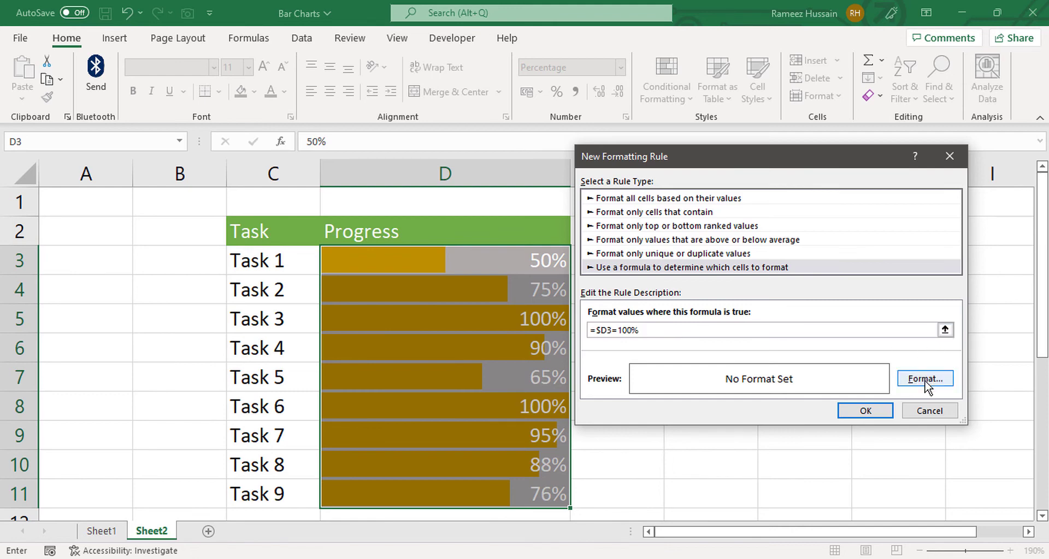
# Choose a blue font colour in the rule's Format Cells dialog.
pyautogui.click(924, 384)
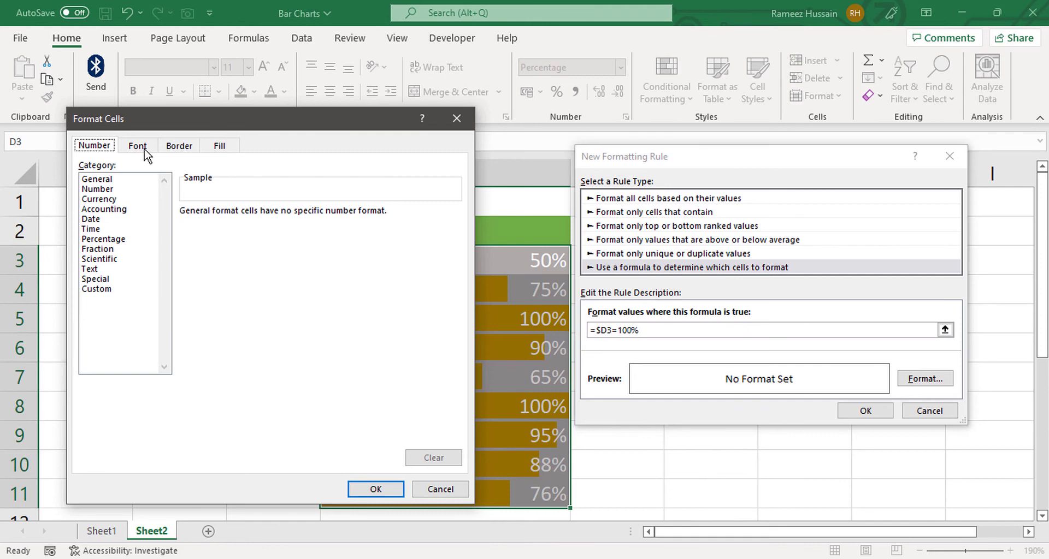
pyautogui.click(144, 150)
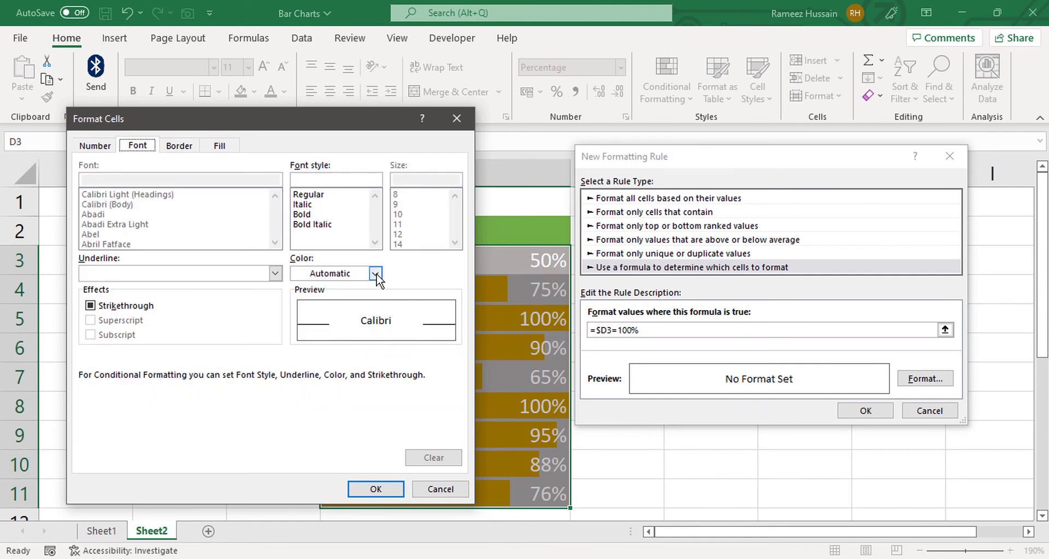
pyautogui.click(376, 274)
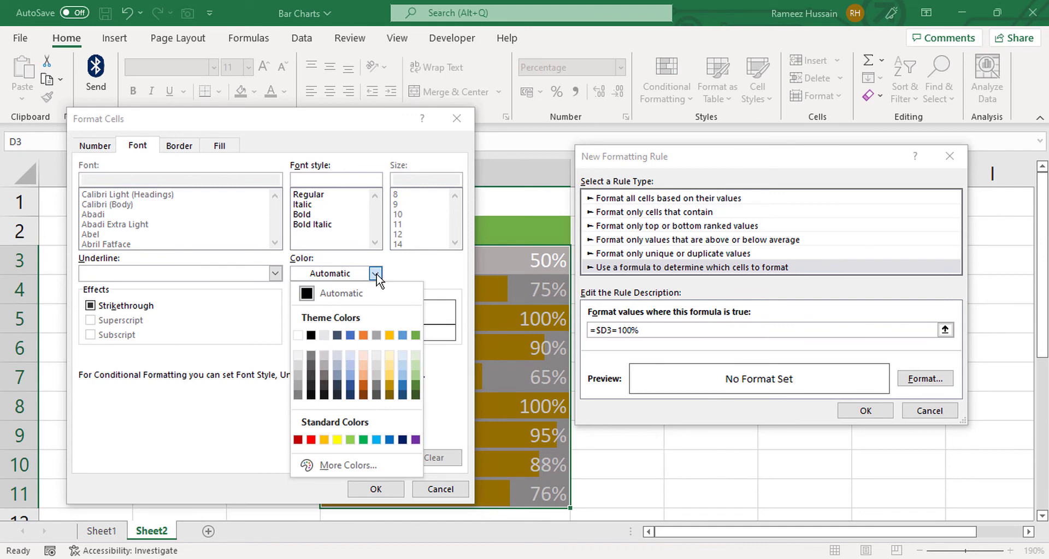
pyautogui.click(349, 335)
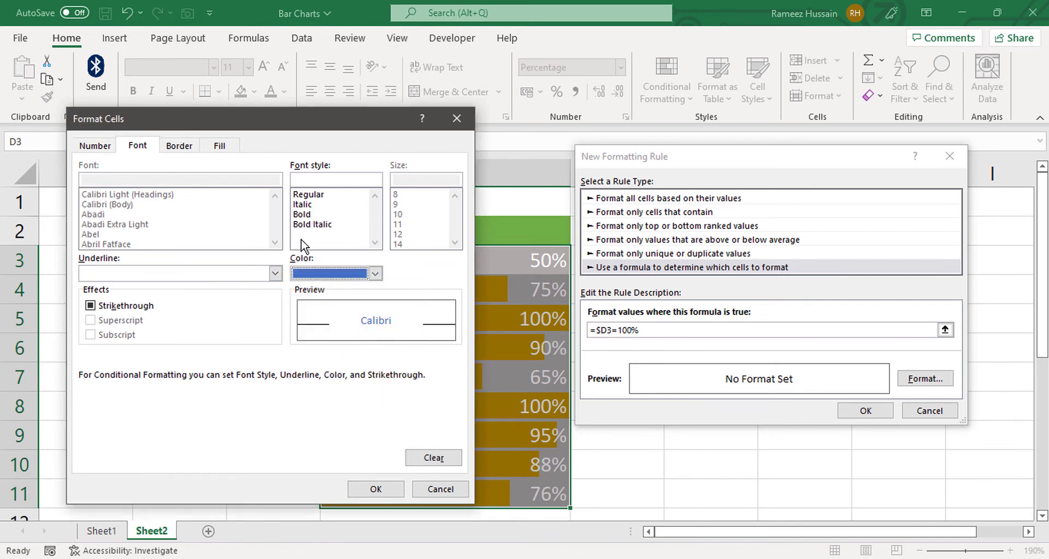
pyautogui.click(89, 148)
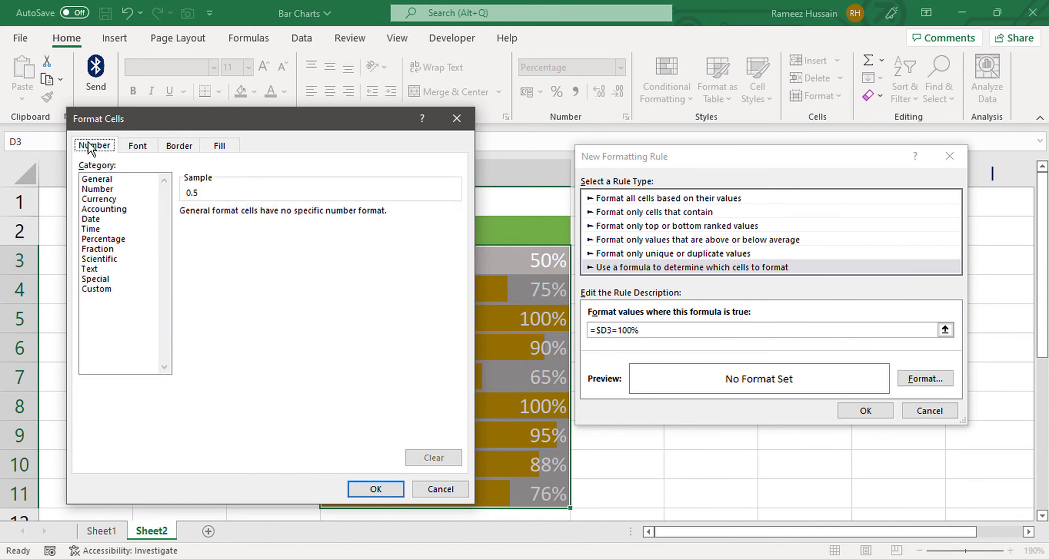
# Apply the custom number format "Completed!" and confirm the =$D3=100% rule.
pyautogui.click(104, 290)
pyautogui.moveTo(251, 221); pyautogui.dragTo(157, 223)
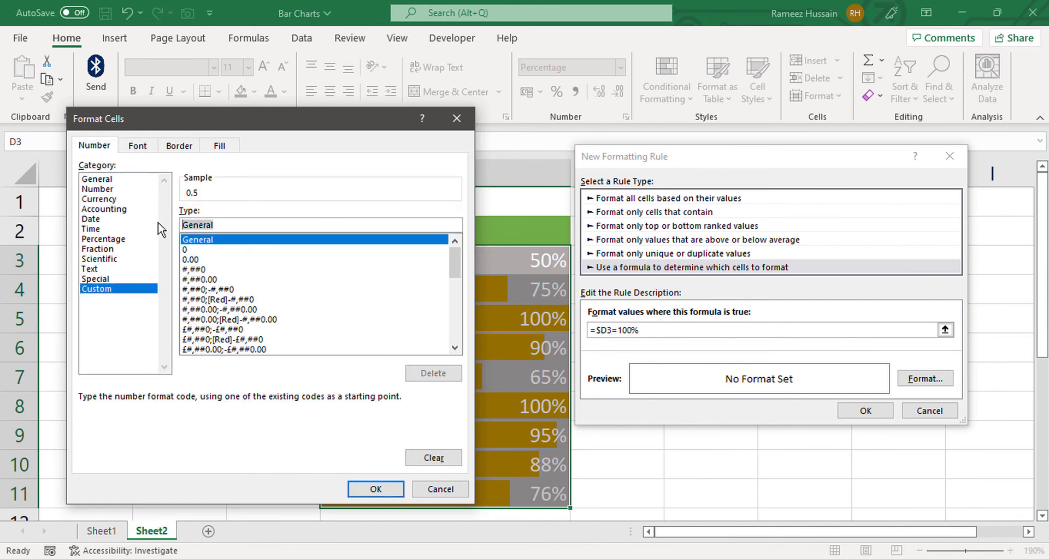
pyautogui.write('"C')
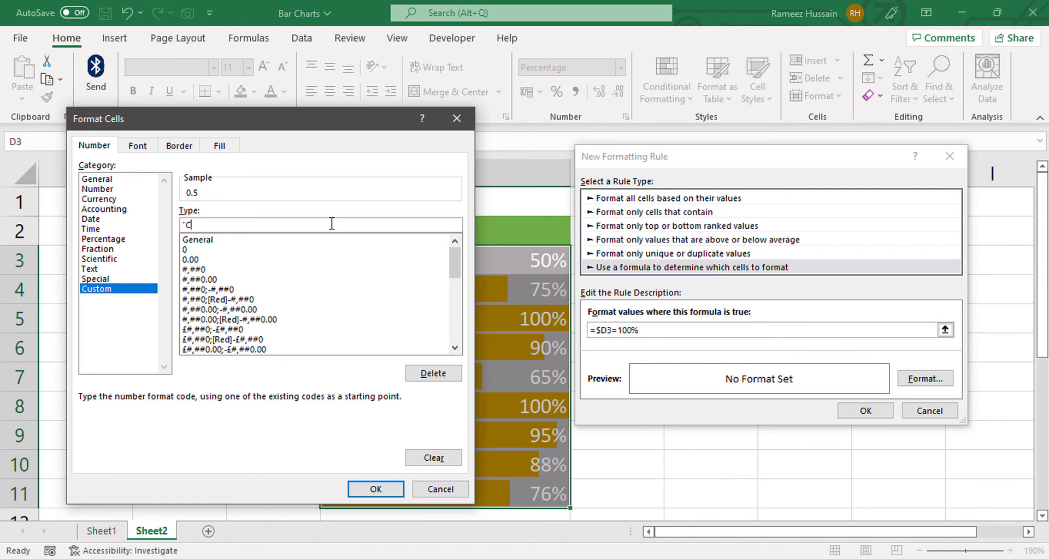
pyautogui.write('omplete')
pyautogui.write('d!')
pyautogui.write('"')
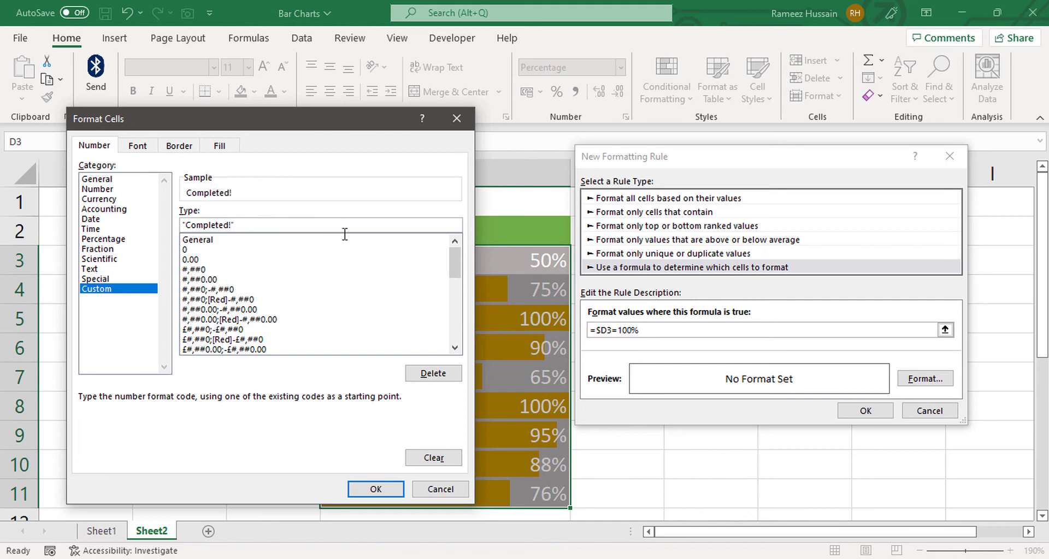
pyautogui.click(374, 488)
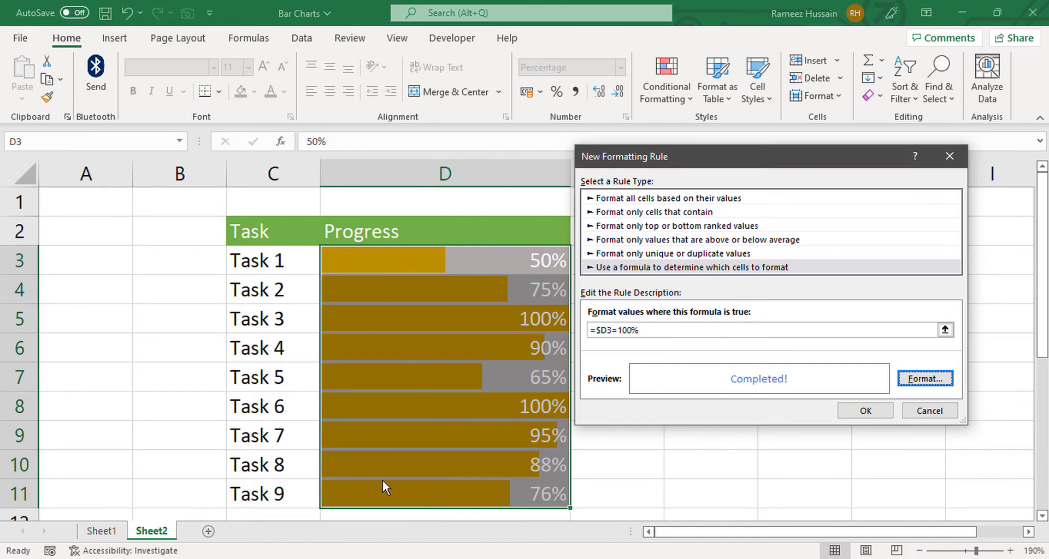
pyautogui.click(882, 416)
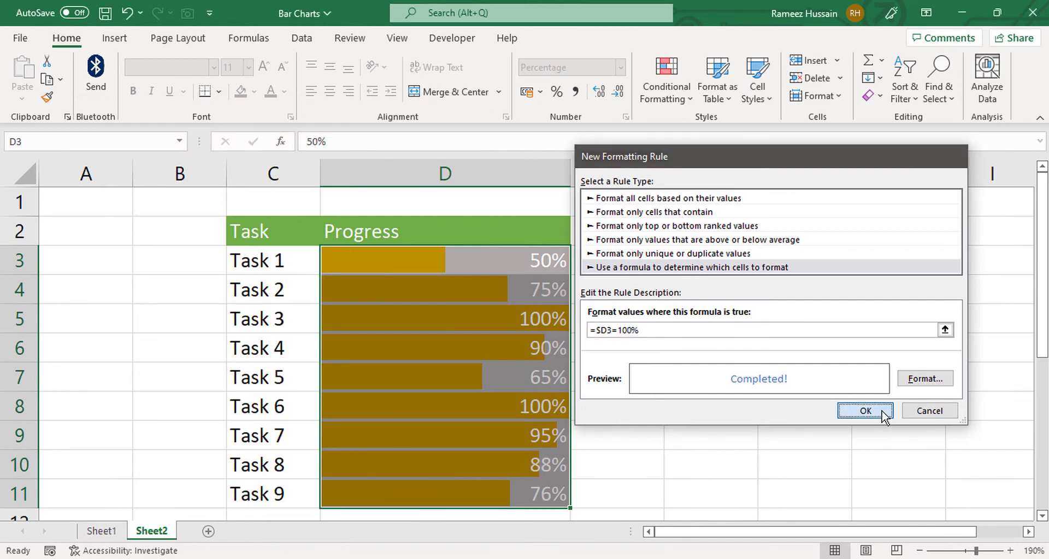
pyautogui.click(619, 310)
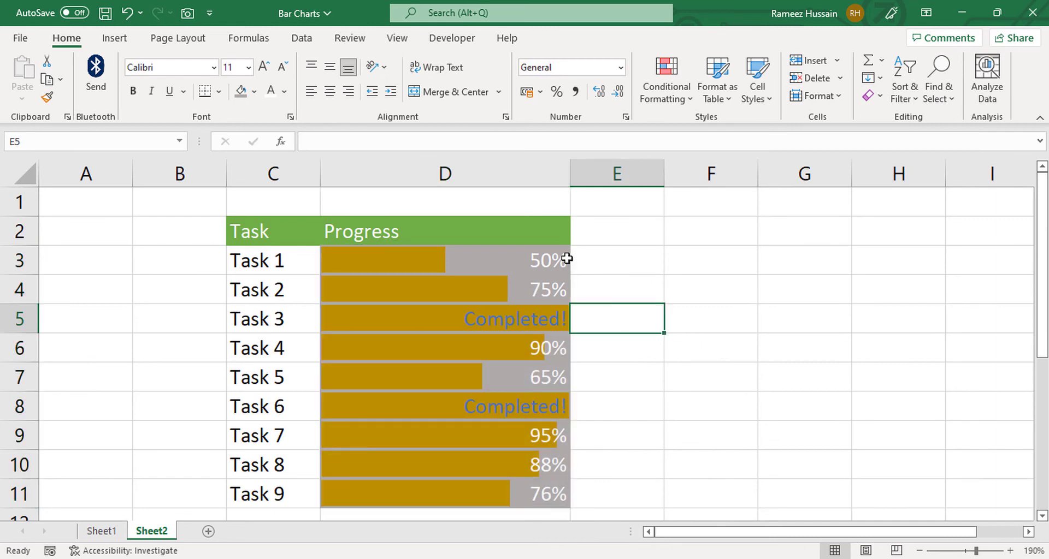
# Select Progress cells D3:D11 and open the Conditional Formatting menu.
pyautogui.click(536, 258)
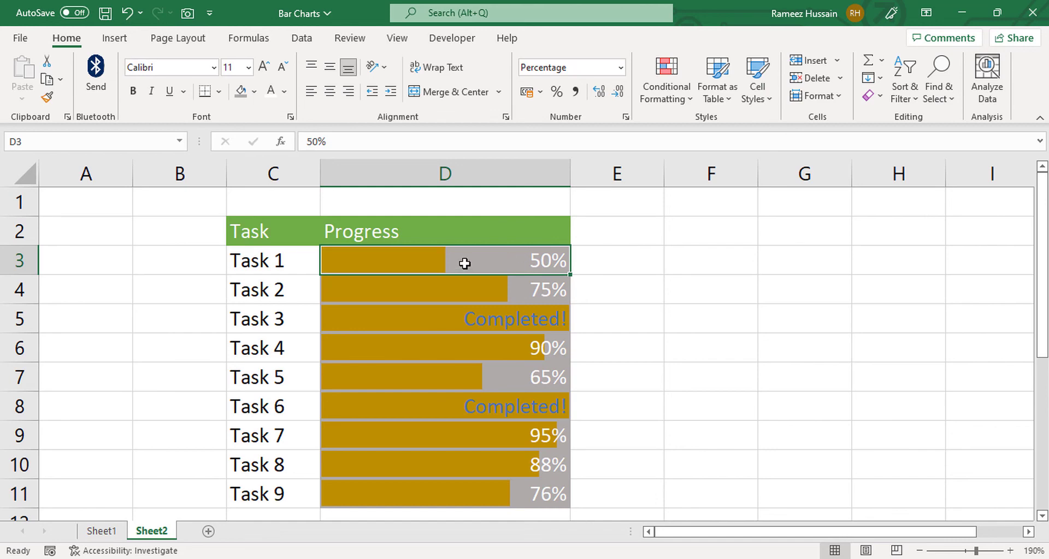
pyautogui.moveTo(464, 262); pyautogui.dragTo(450, 493)
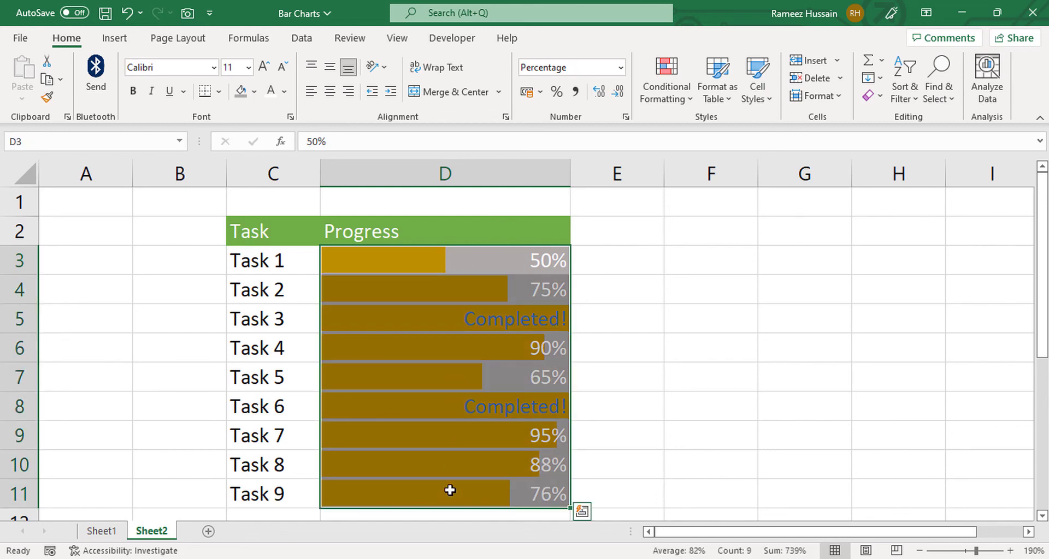
pyautogui.click(676, 100)
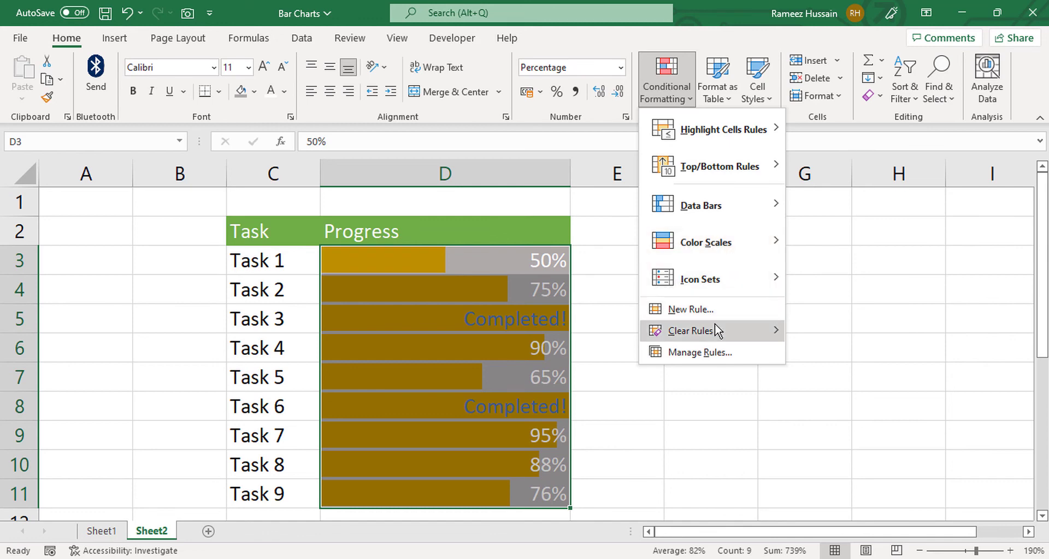
# Edit the Data Bar rule in Manage Rules to change the bar fill to yellow.
pyautogui.click(708, 352)
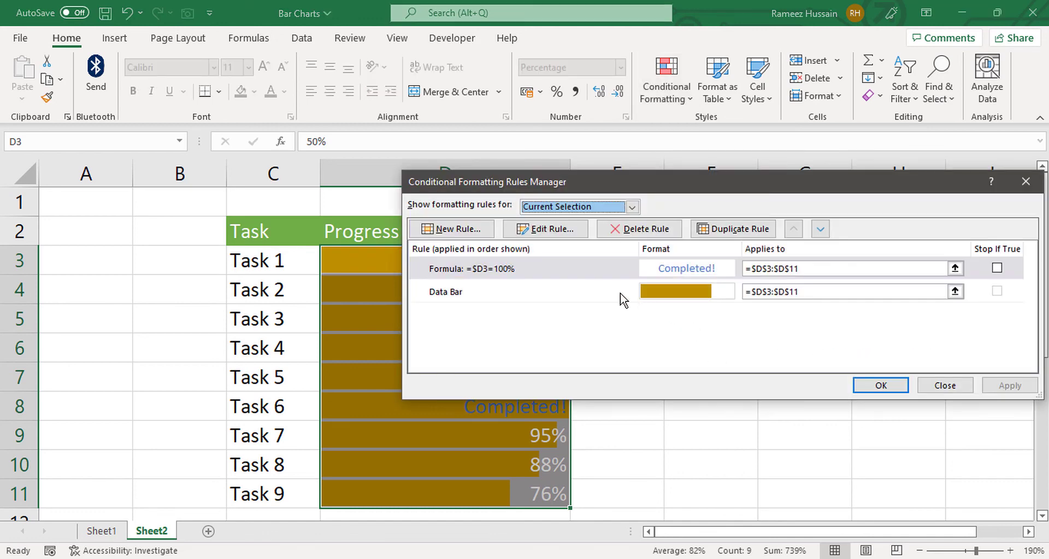
pyautogui.click(553, 294)
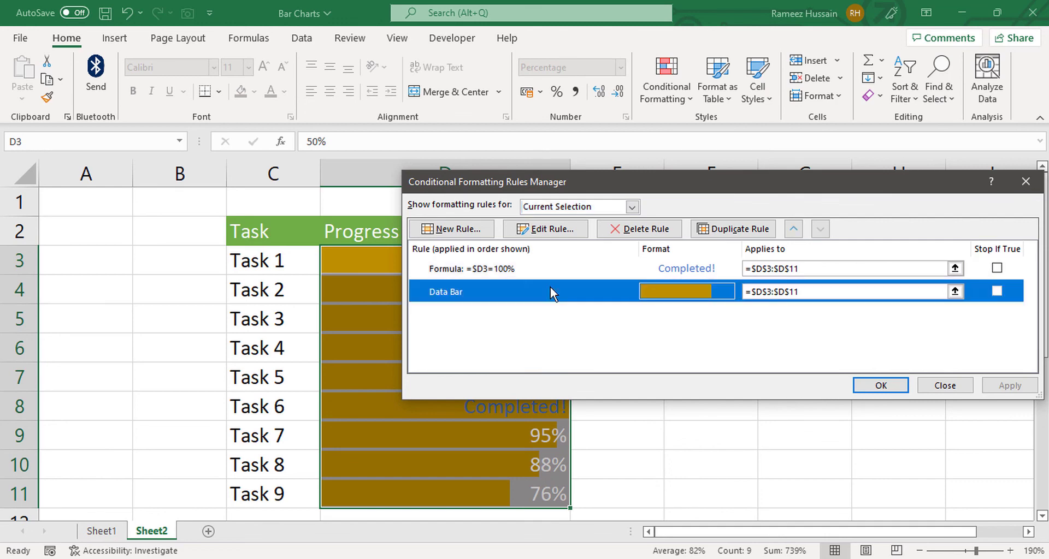
pyautogui.click(551, 230)
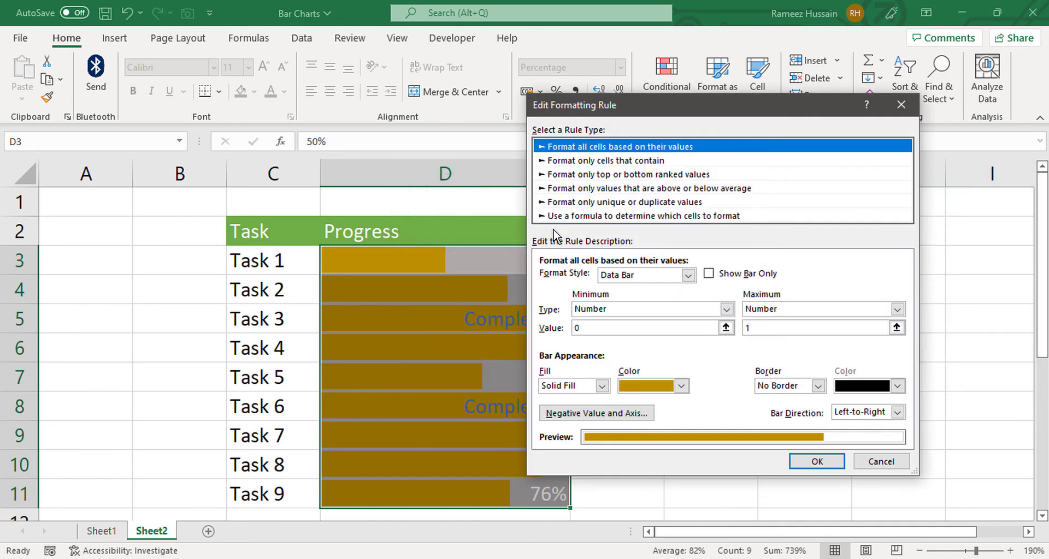
pyautogui.click(681, 386)
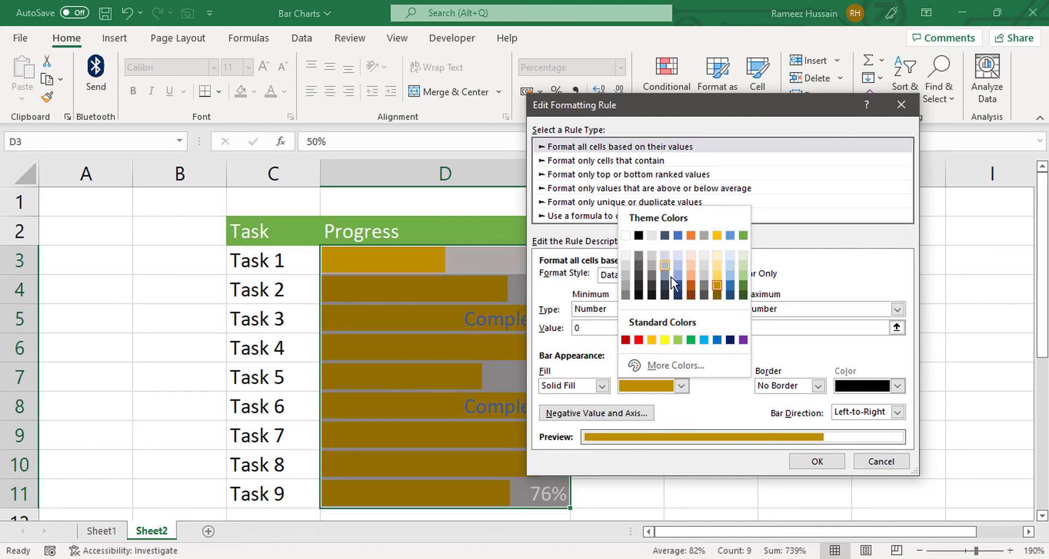
pyautogui.click(703, 340)
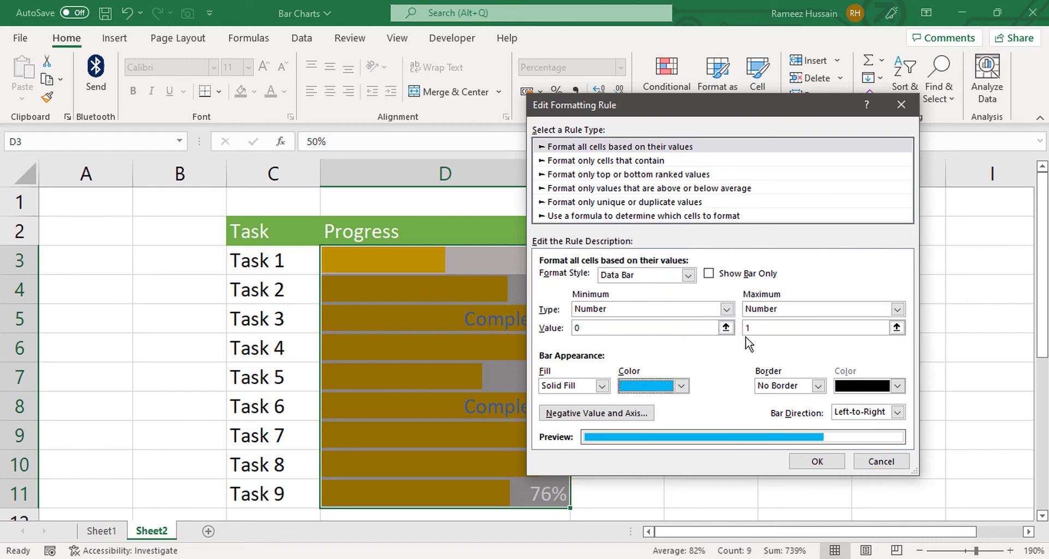
pyautogui.click(682, 386)
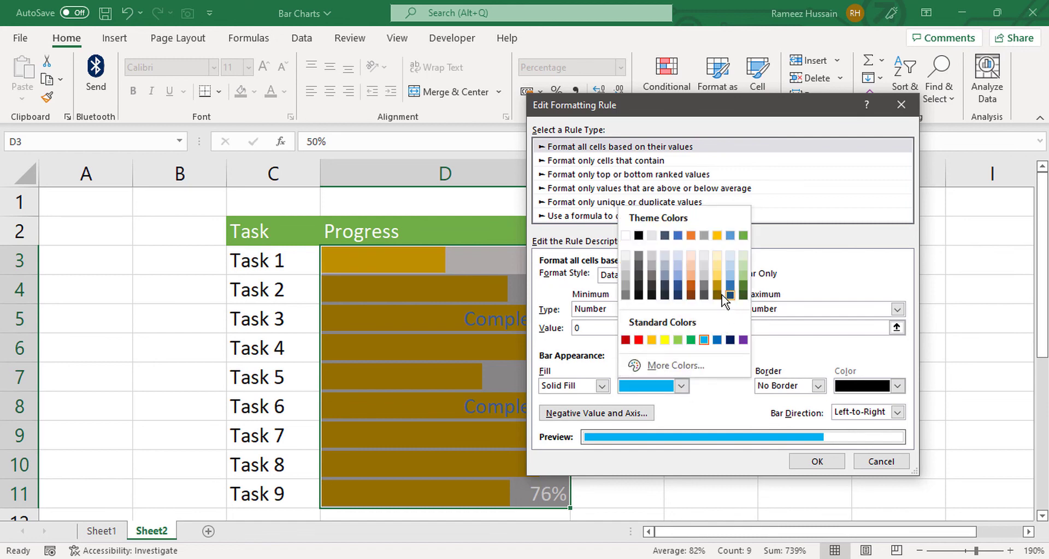
pyautogui.click(665, 340)
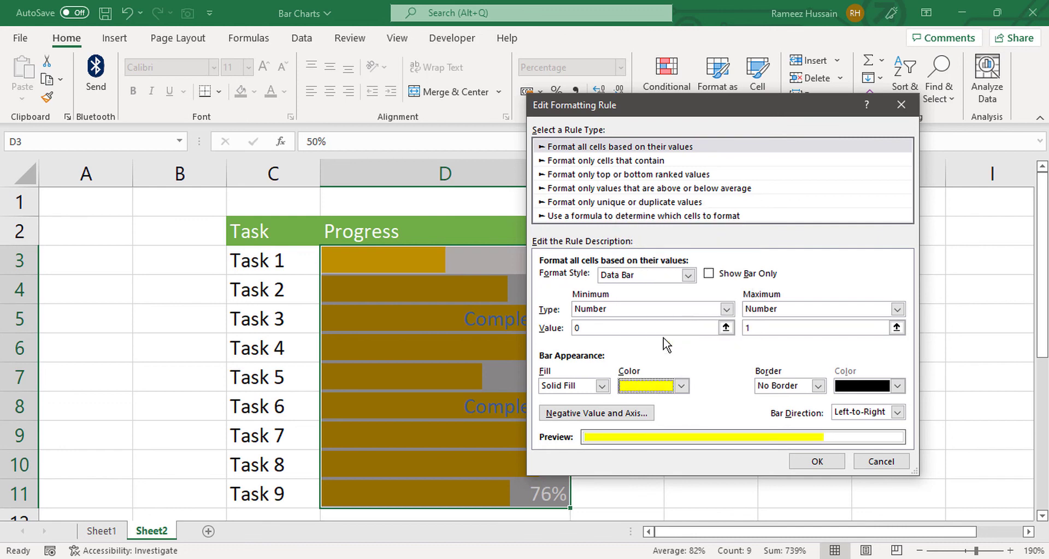
pyautogui.click(827, 461)
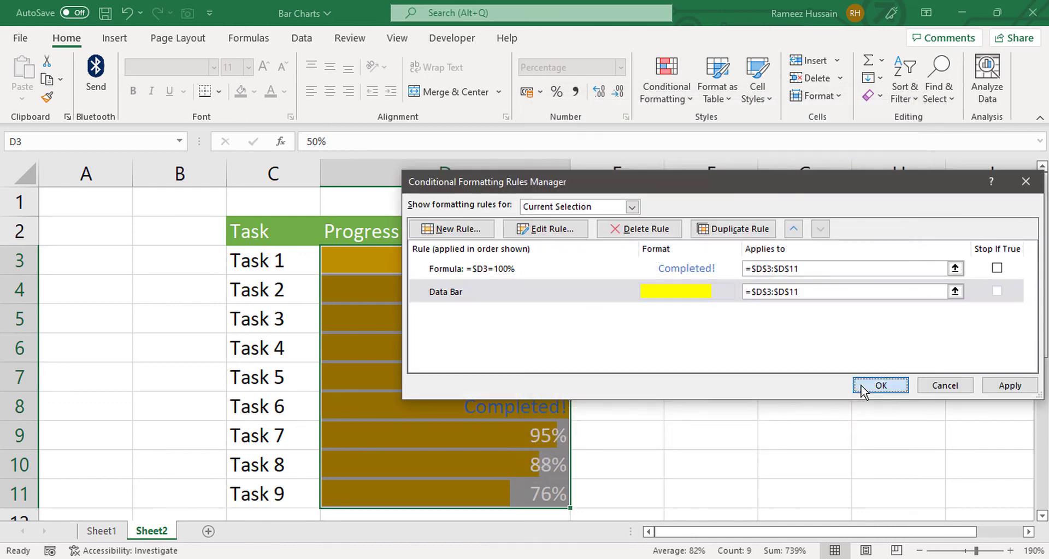
pyautogui.click(862, 389)
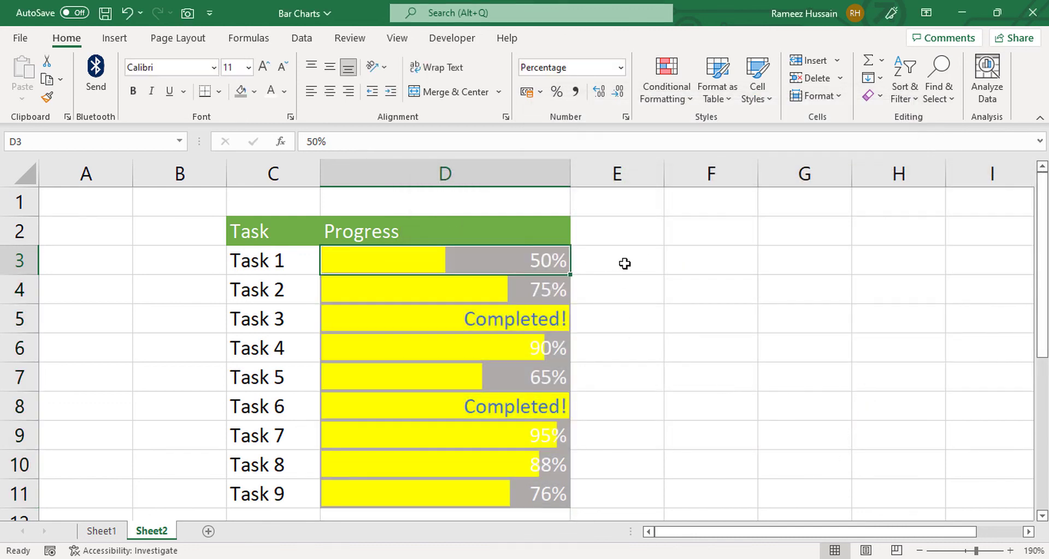